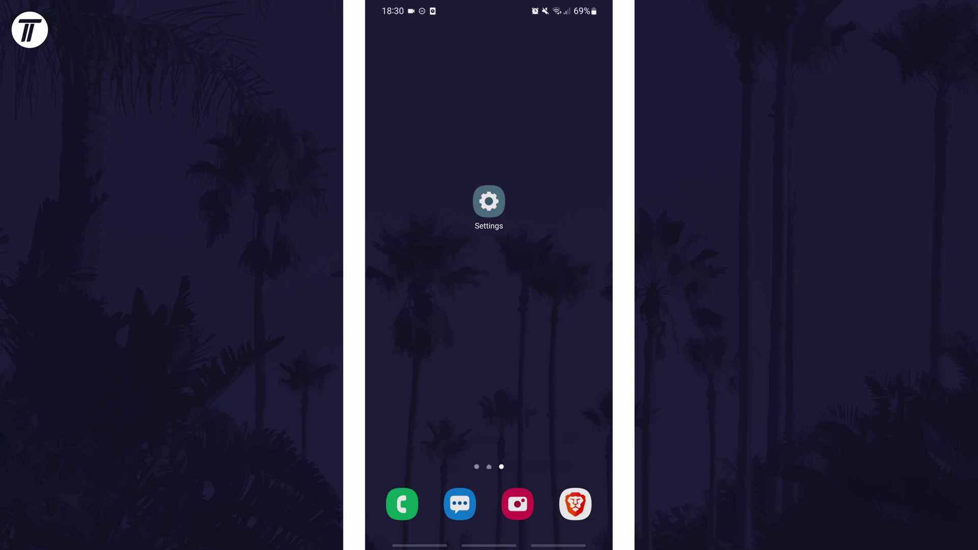
Open the Settings app and go to General management.
{"action": "left_click", "coordinate": [489, 202]}
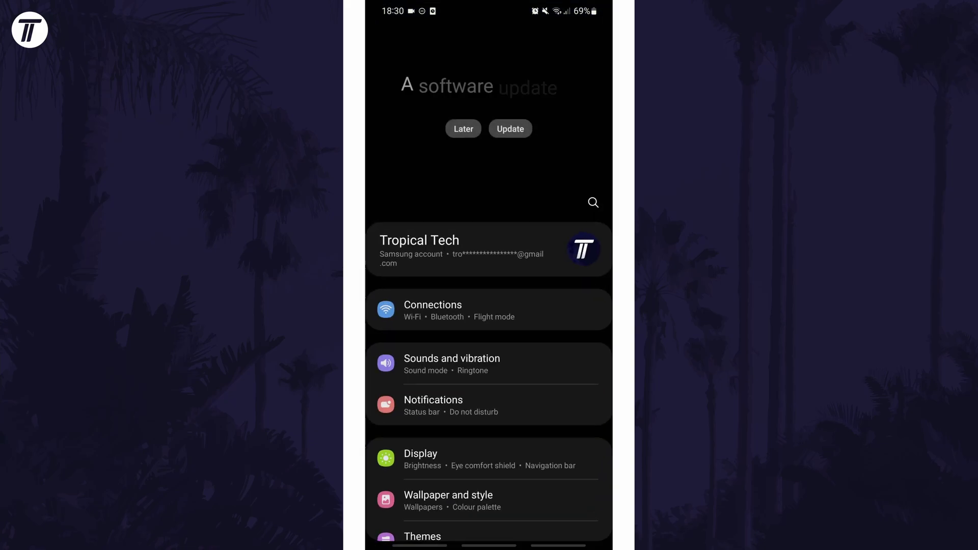
{"action": "scroll", "coordinate": [488, 305], "scroll_direction": "down", "scroll_amount": 5}
{"action": "scroll", "coordinate": [489, 306], "scroll_direction": "down", "scroll_amount": 5}
{"action": "scroll", "coordinate": [489, 306], "scroll_direction": "down", "scroll_amount": 3}
{"action": "scroll", "coordinate": [489, 305], "scroll_direction": "down", "scroll_amount": 2}
{"action": "left_click", "coordinate": [490, 441]}
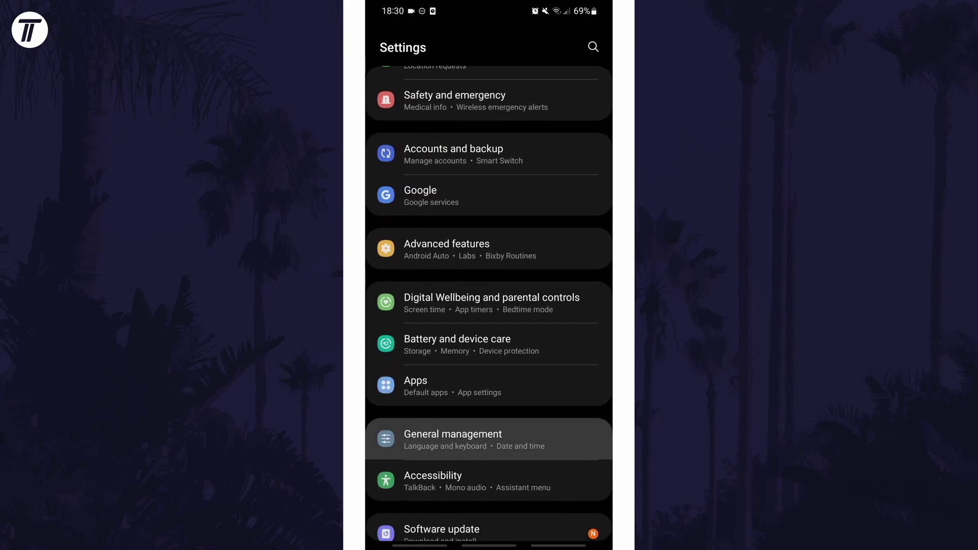
From Language settings, start adding a language and choose Español.
{"action": "left_click", "coordinate": [489, 87]}
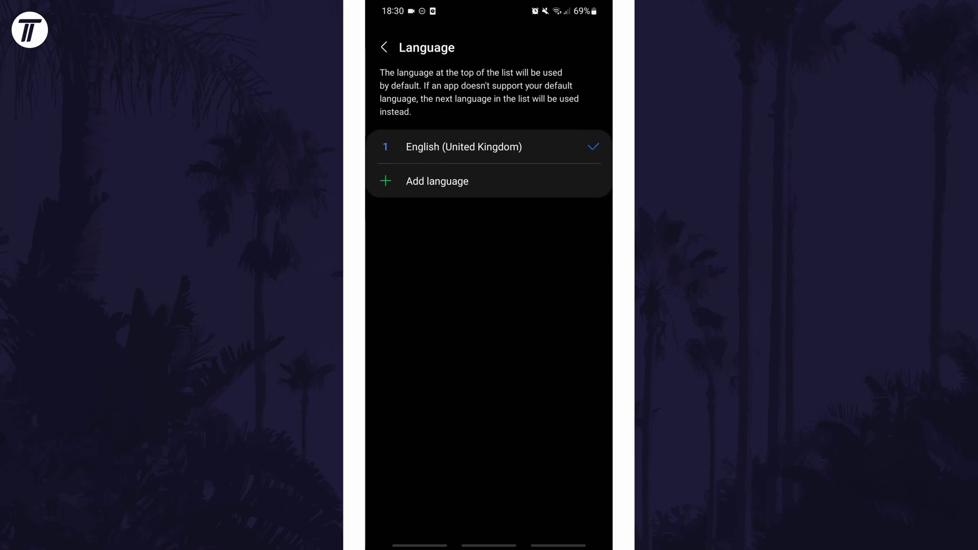
{"action": "left_click", "coordinate": [489, 181]}
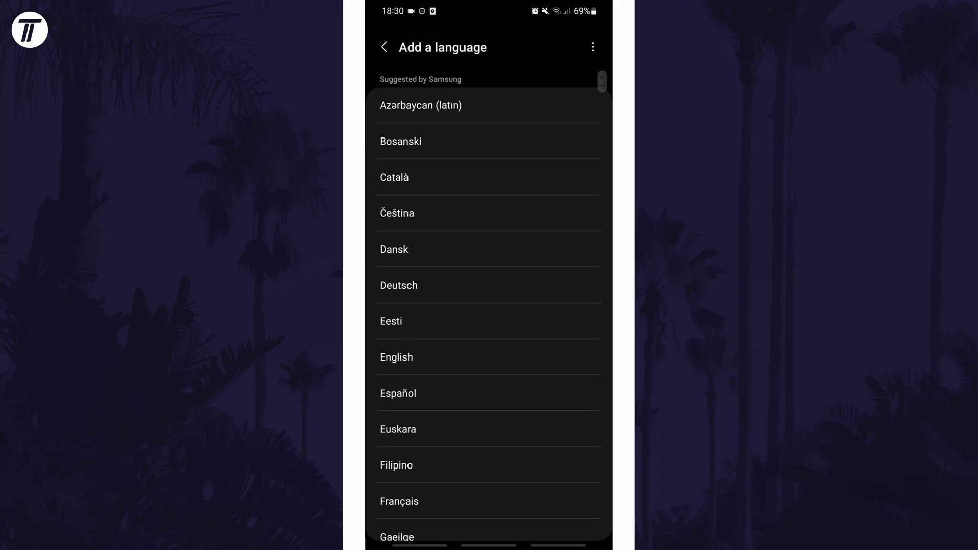
{"action": "left_click", "coordinate": [489, 392]}
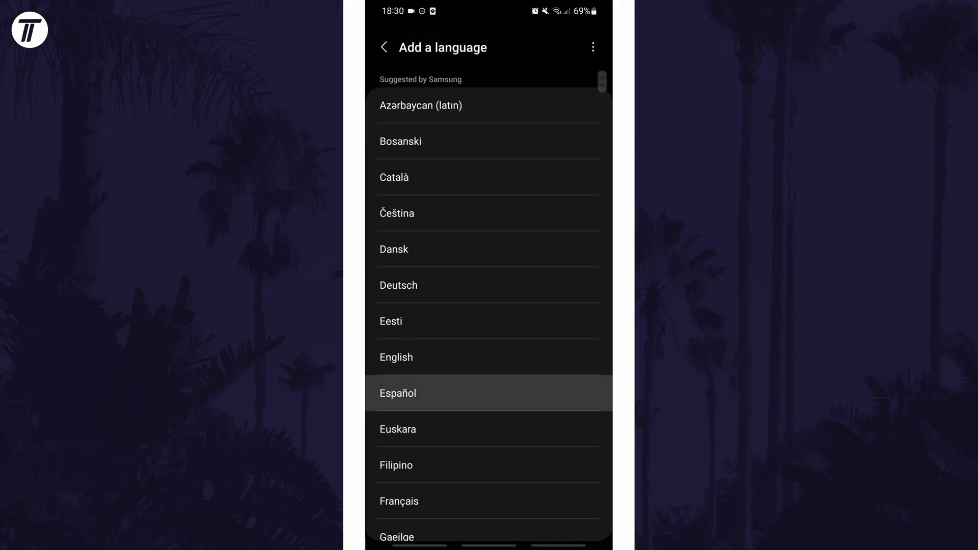
Pick the España variant and keep English (United Kingdom) as the default language.
{"action": "left_click", "coordinate": [489, 100]}
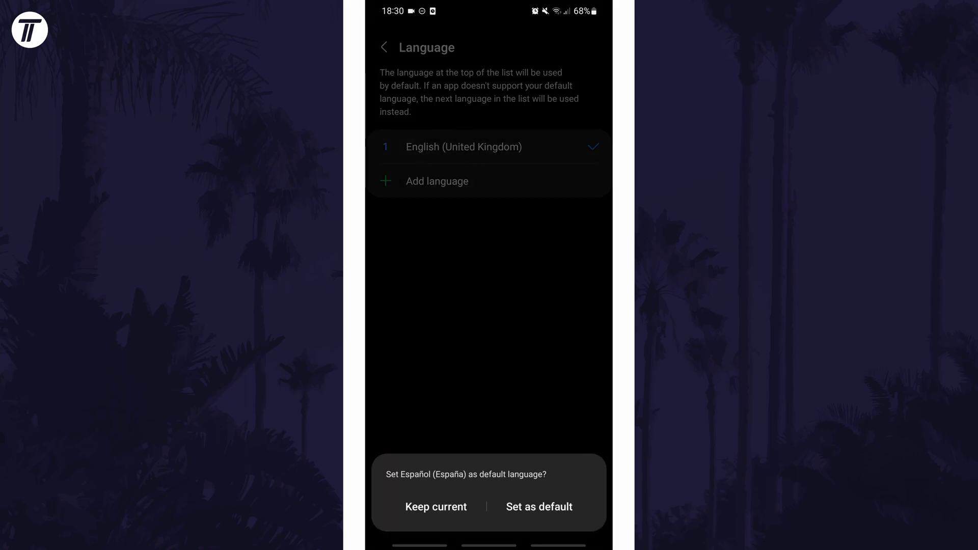
{"action": "left_click", "coordinate": [538, 506]}
{"action": "left_click", "coordinate": [435, 507]}
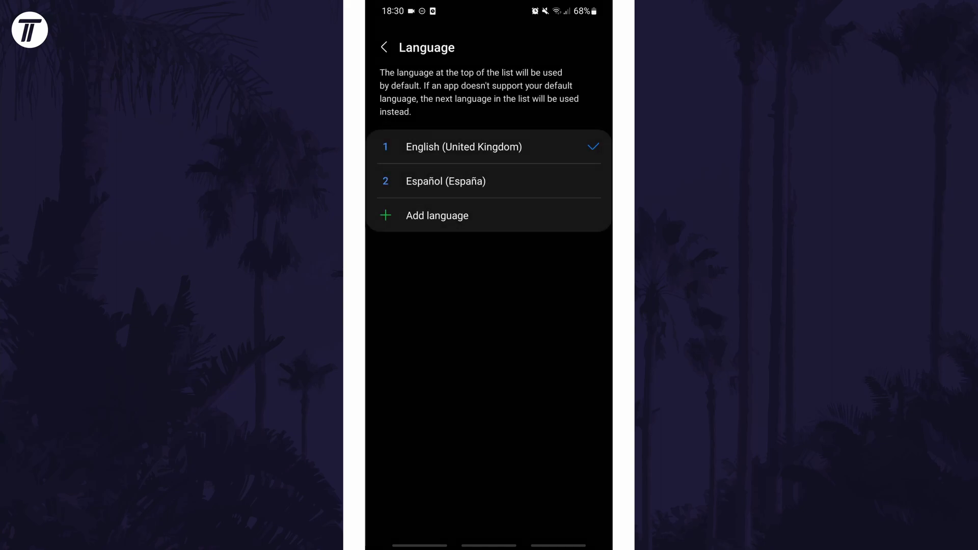